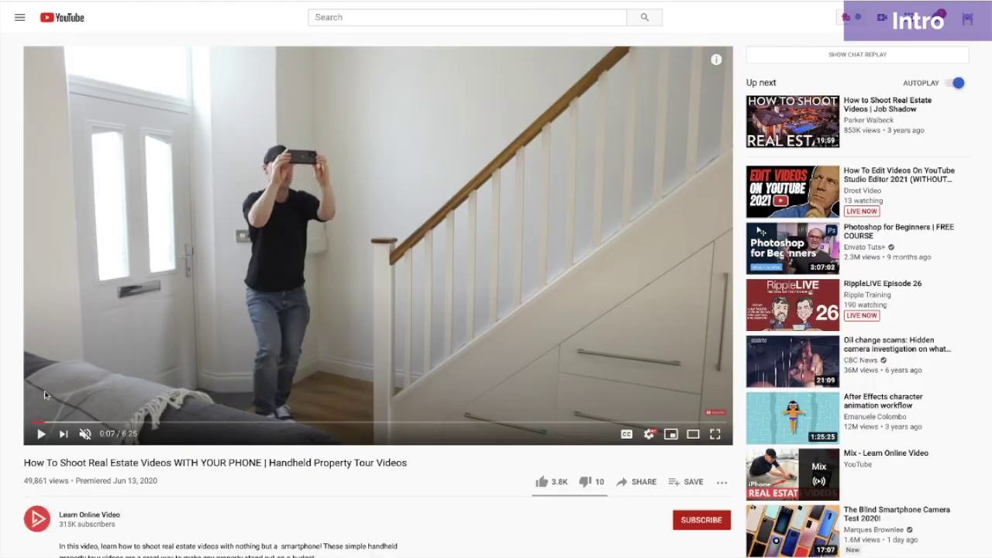
Step: Play the handheld property tour video on YouTube
left_click(42, 433)
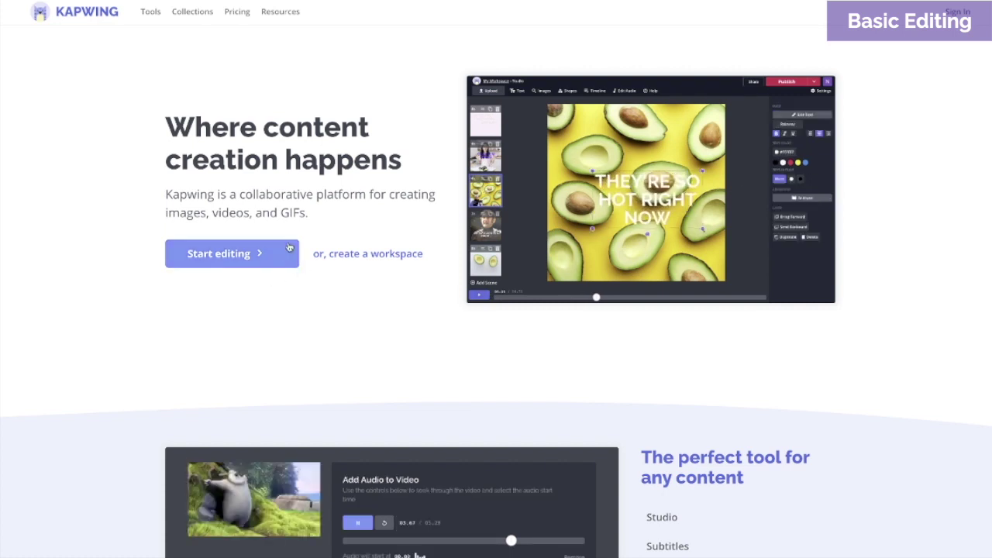
Step: Start a blank-canvas Kapwing Studio project and bring up its media upload options
left_click(285, 257)
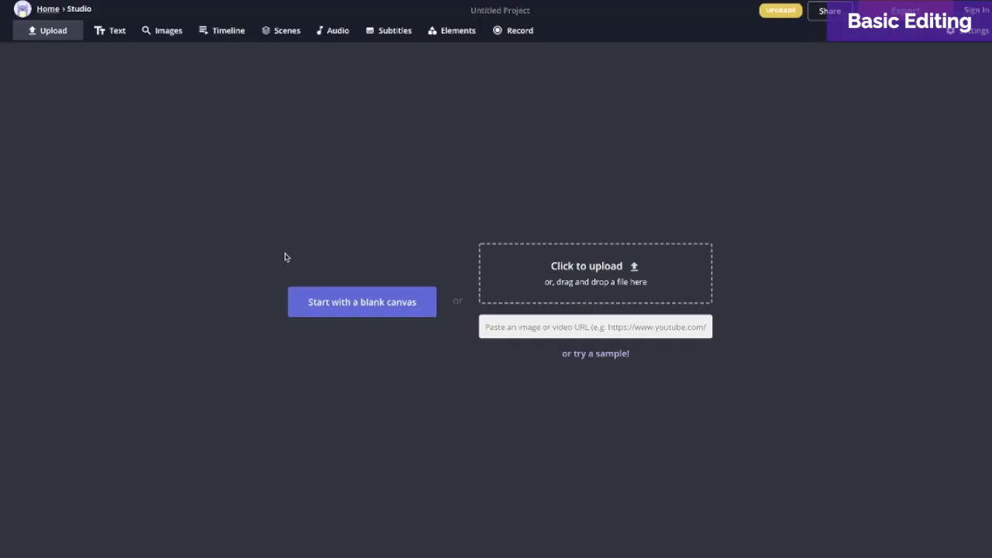
left_click(346, 310)
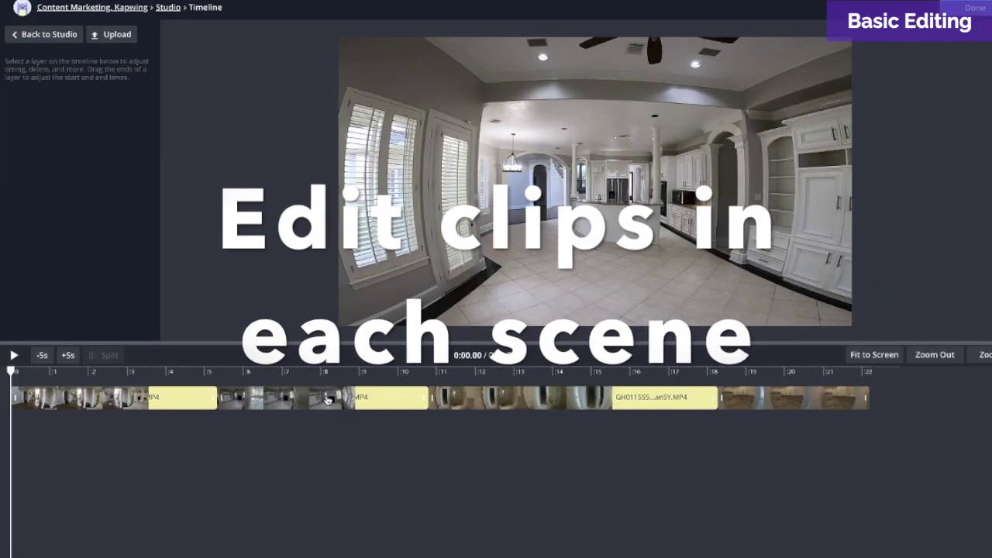
left_click(327, 400)
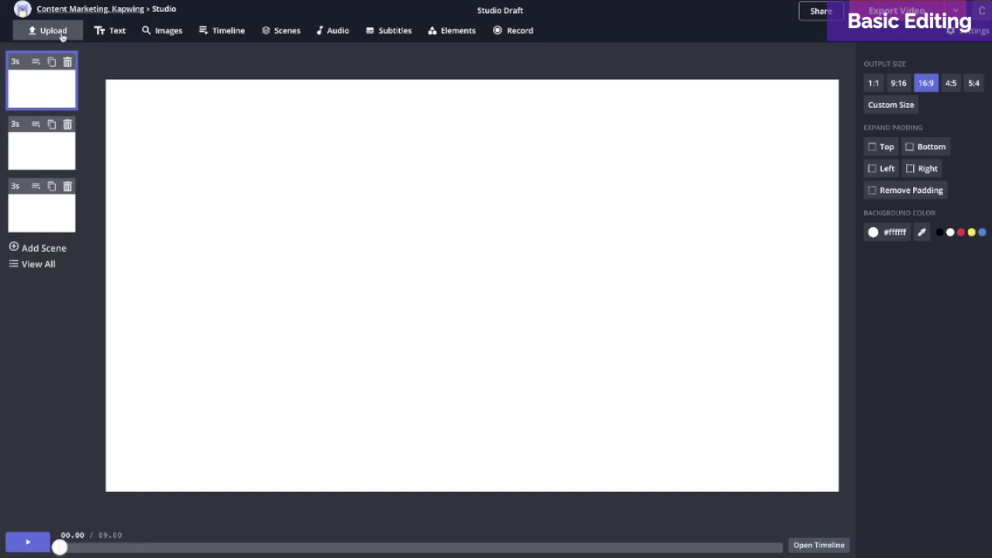
left_click(54, 31)
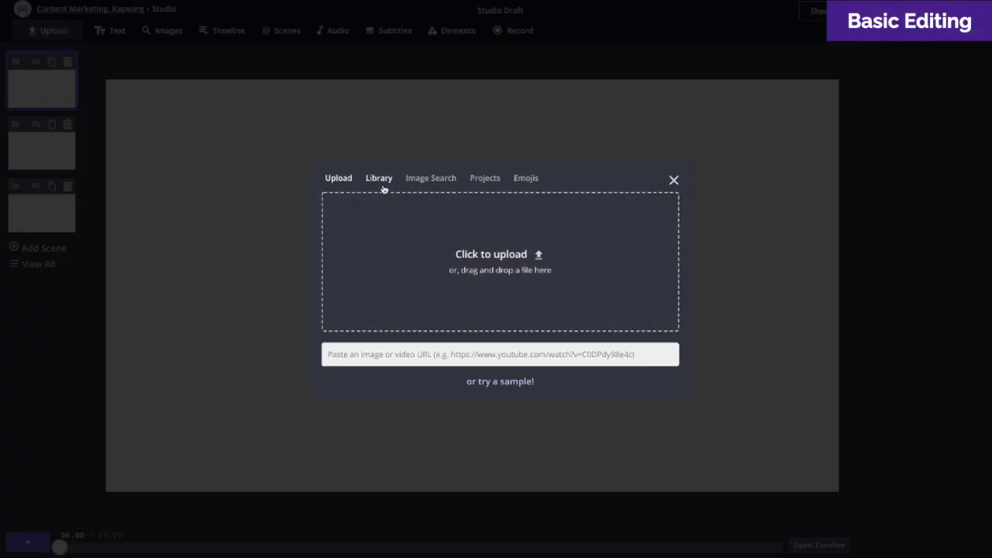
Step: Add the house exterior clip from the Library and upload two more clips from the computer
left_click(382, 186)
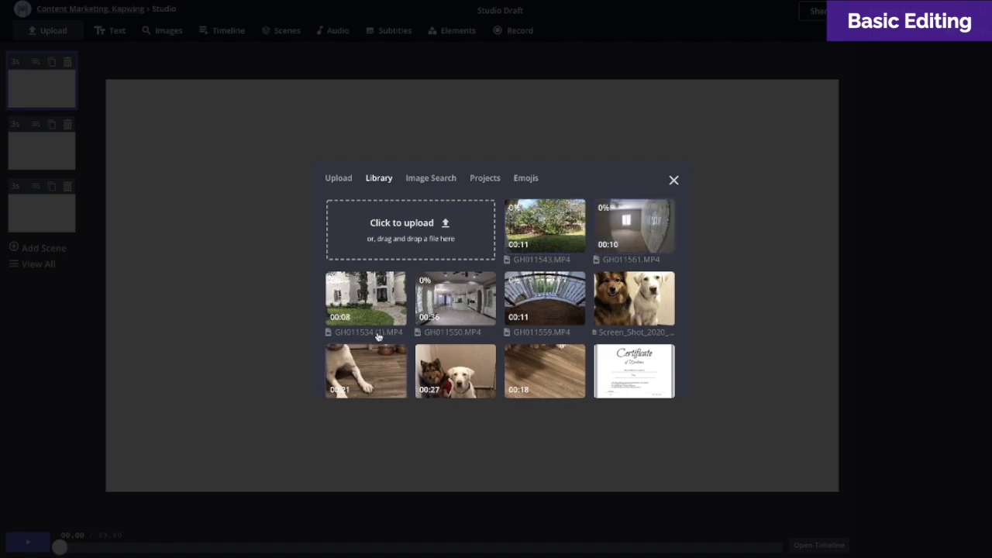
left_click(391, 310)
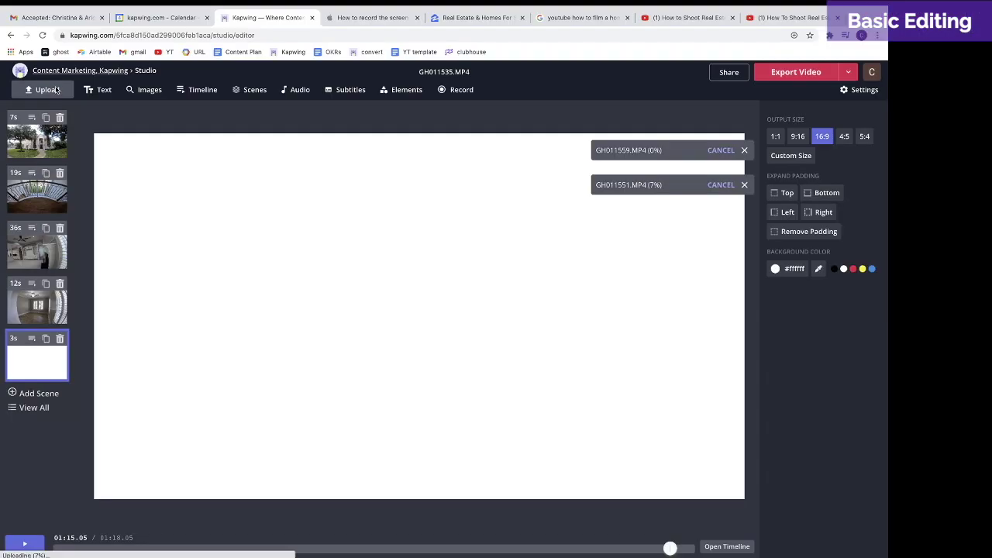
left_click(57, 90)
key("Down")
key("Down")
key("Down")
key("Down")
key("Down")
key("Down")
key("shift+Down")
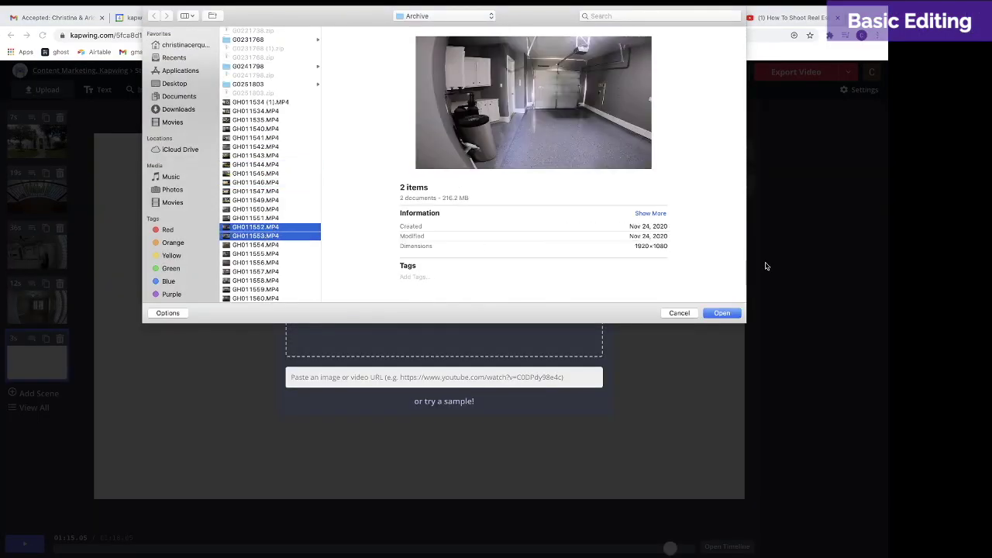
left_click(722, 312)
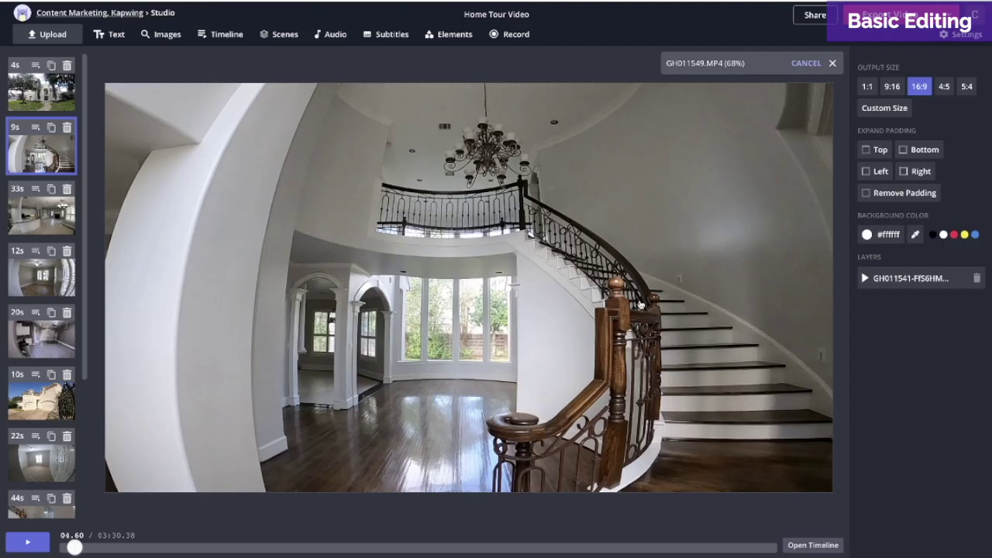
Step: Review the exterior, staircase, hallway-kitchen and 12s bedroom scenes, then open a scene's timeline
left_click(52, 104)
left_click(49, 160)
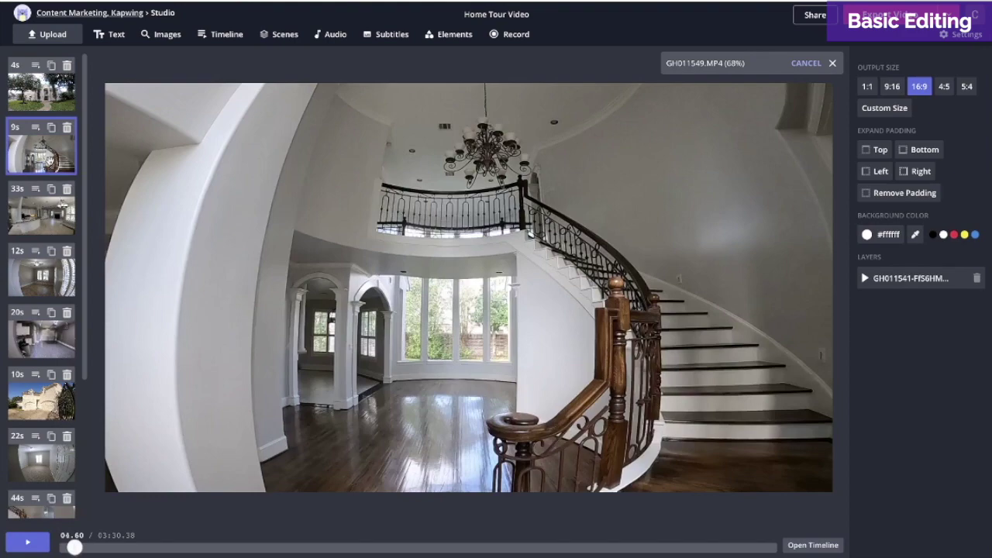
left_click(53, 213)
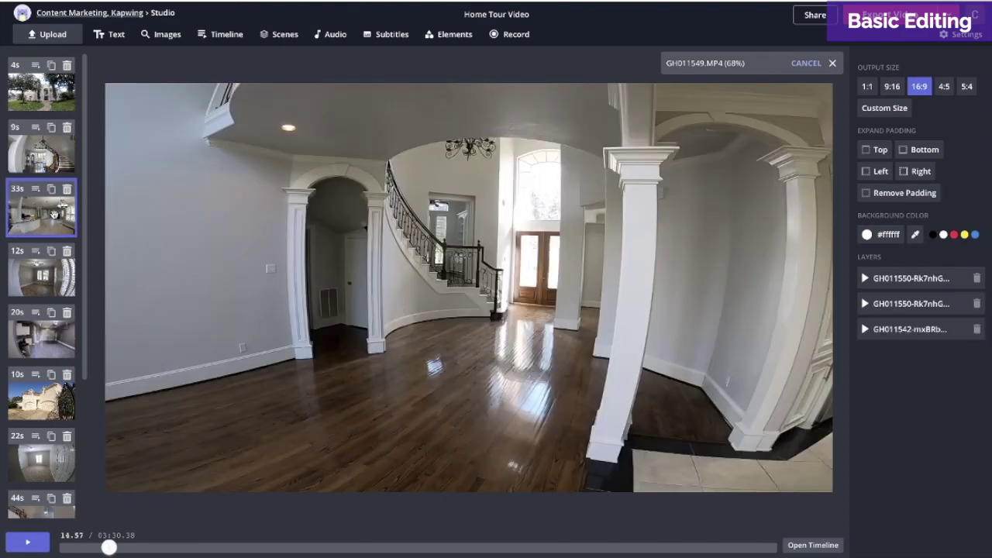
left_click_drag(114, 547, 130, 548)
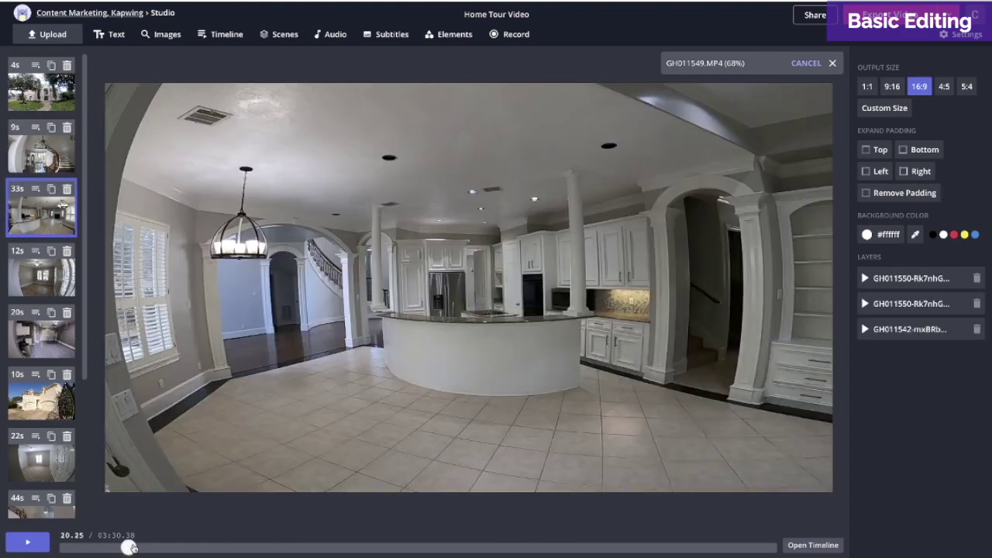
left_click(48, 289)
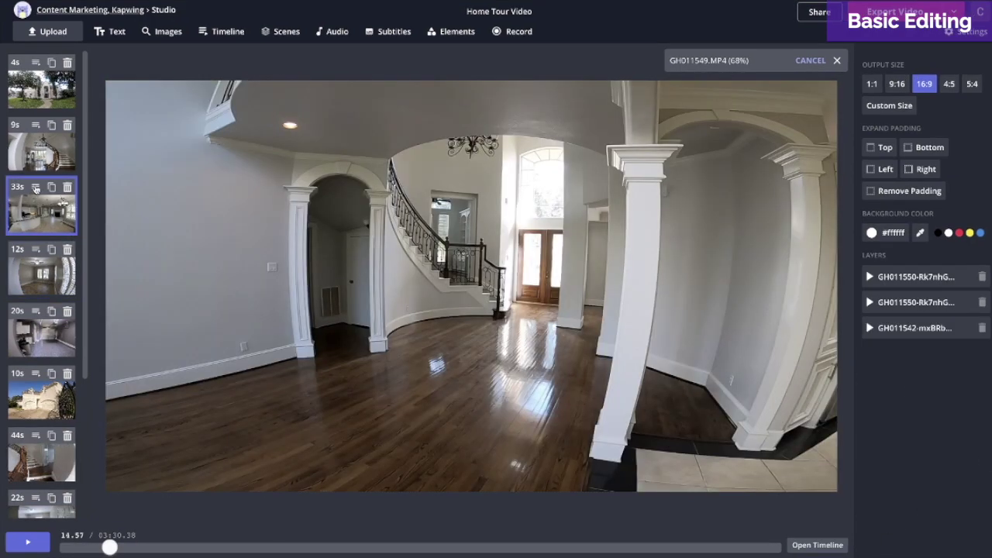
left_click(818, 545)
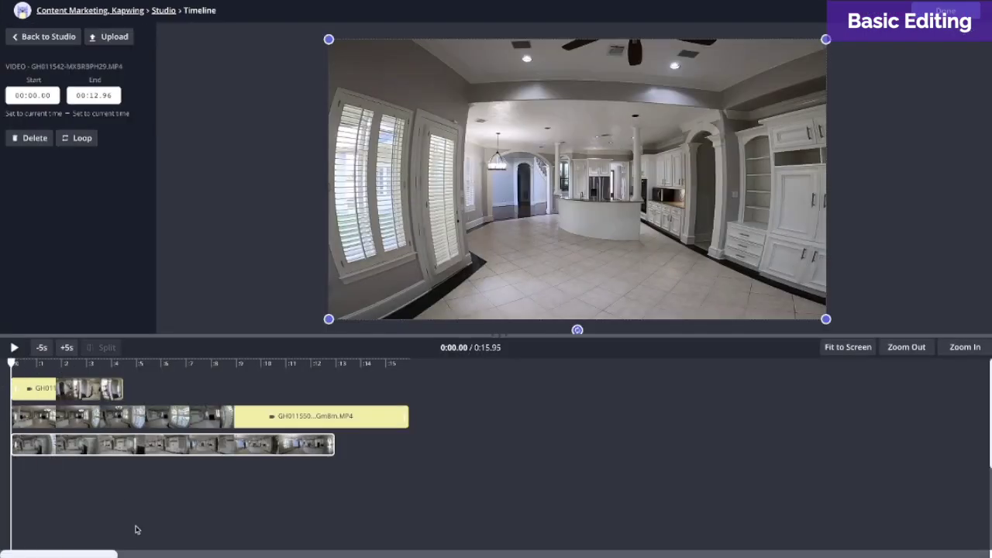
Step: Move GH011550 to 4.47 s and GH011542 to 0:21.55 on the top track, playhead at 0:15.85
left_click_drag(45, 419, 155, 396)
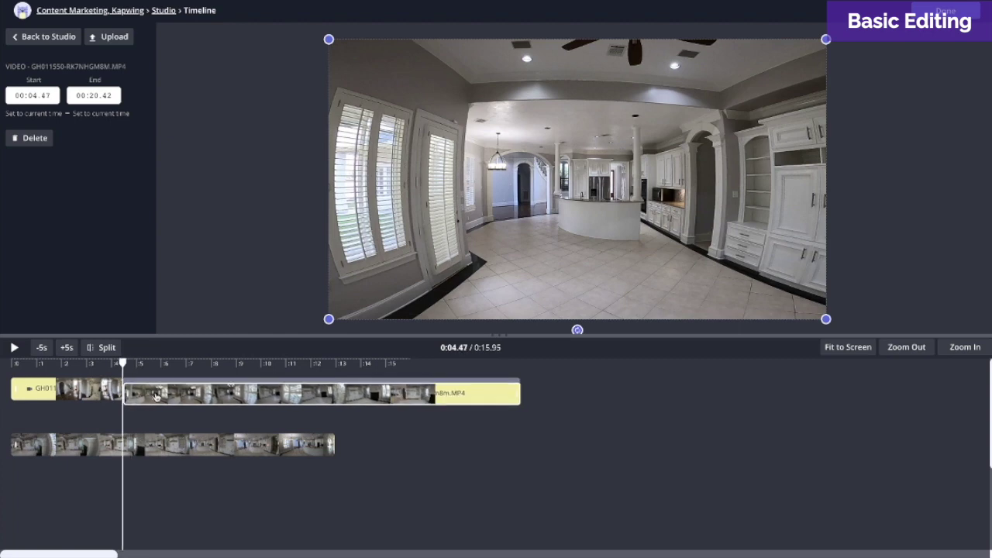
left_click_drag(55, 445, 558, 386)
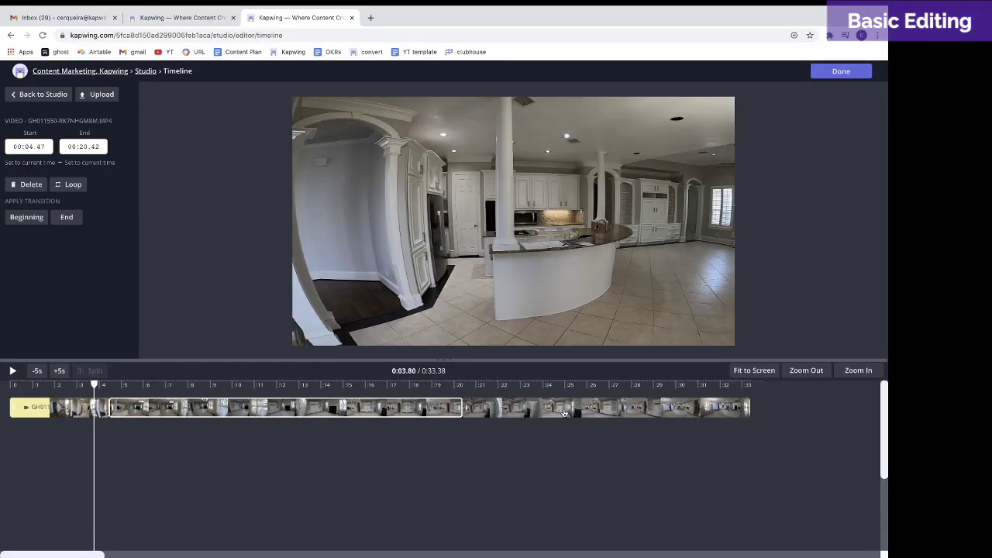
left_click(274, 390)
left_click(362, 387)
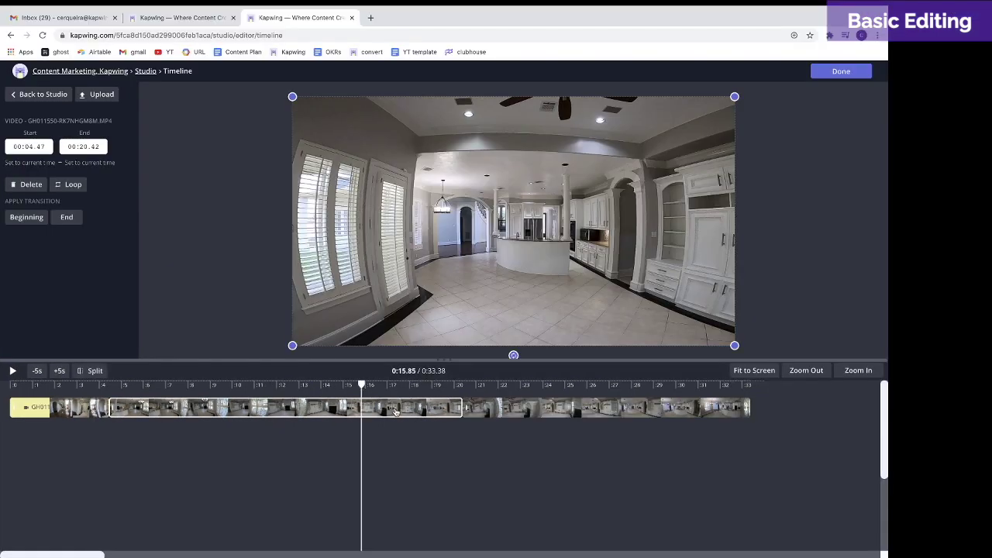
Step: Cut out the section after 0:15.85, close the gap, and move the 9s exterior scene near the end
left_click(89, 372)
left_click(429, 411)
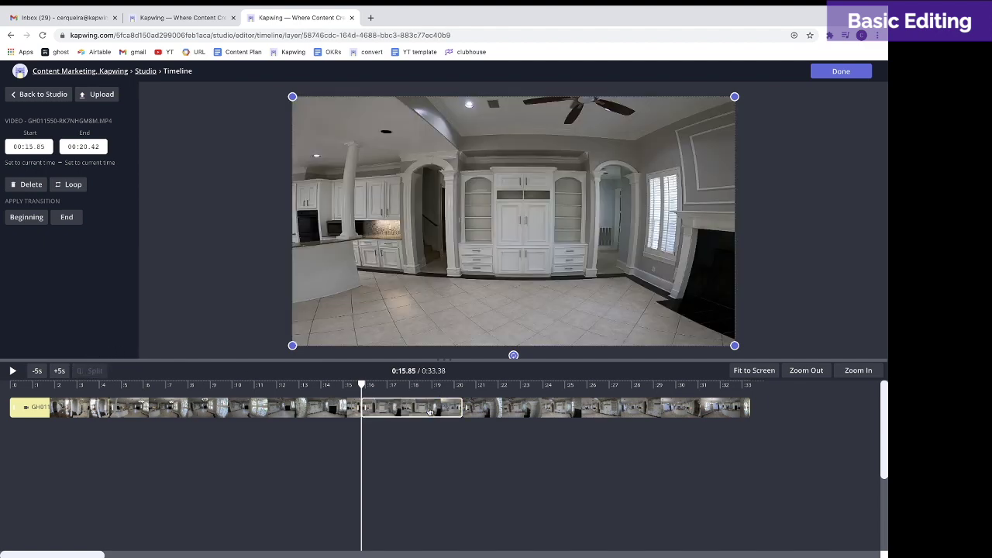
key("Delete")
left_click_drag(521, 407, 428, 407)
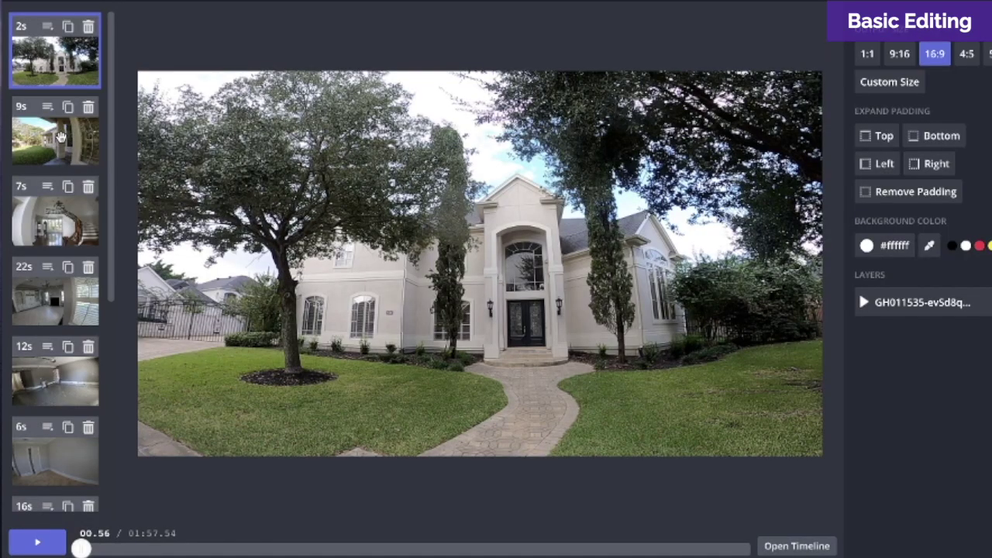
left_click(60, 136)
left_click_drag(61, 135, 49, 480)
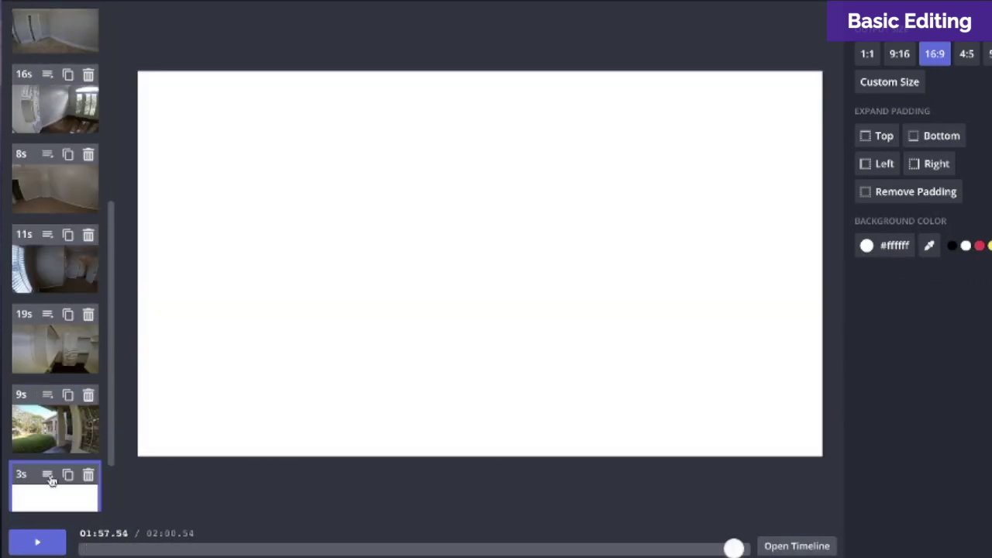
Step: Copy the house exterior video from the first scene and paste it into the blank last scene
scroll(59, 337, "up", 10)
left_click(61, 73)
left_click(325, 296)
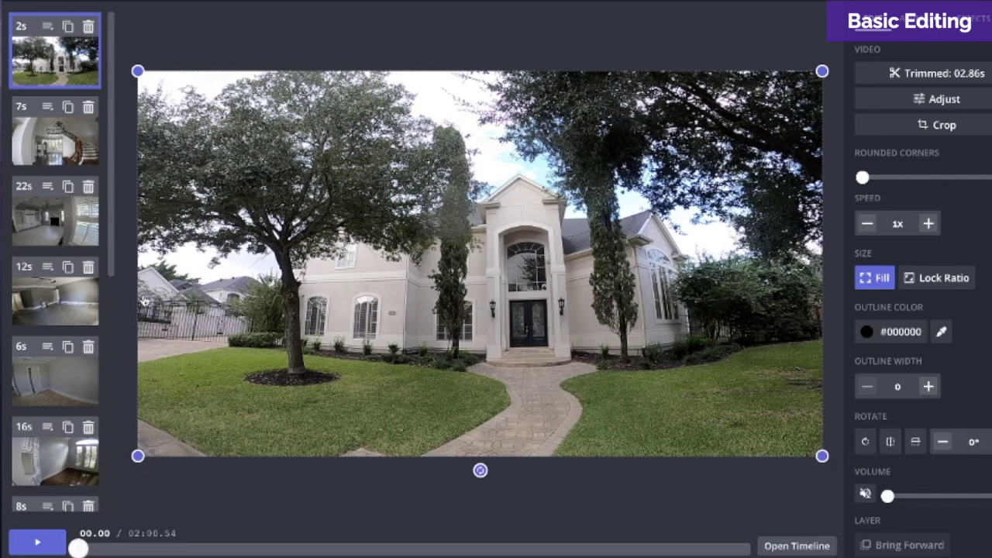
scroll(91, 314, "down", 5)
left_click(73, 430)
key("ctrl+v")
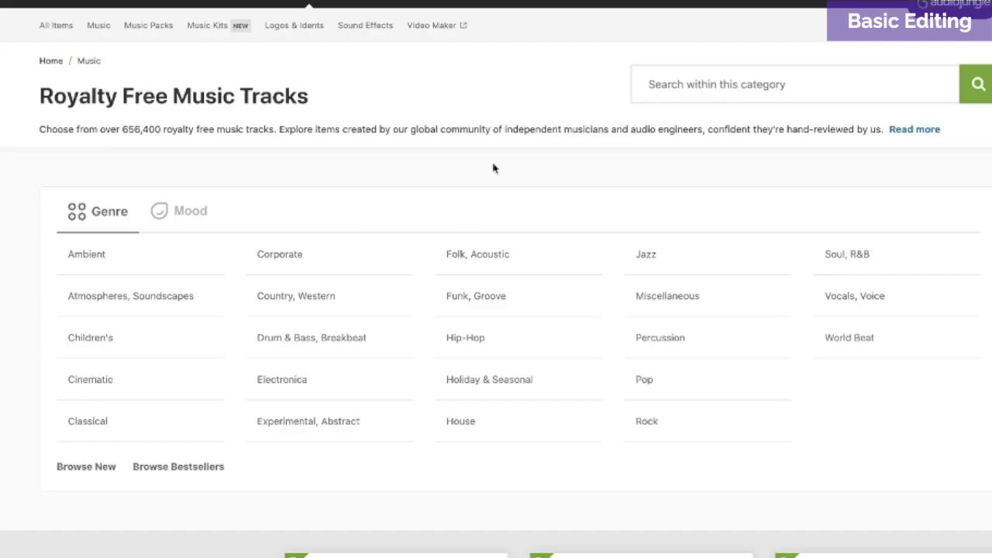
scroll(494, 168, "down", 8)
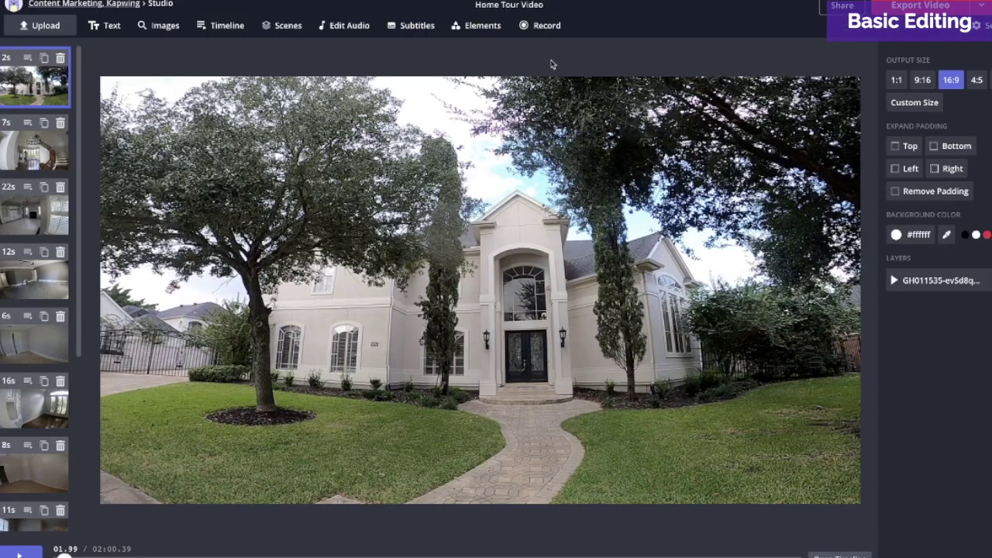
Step: Add a music track at 86% volume and set the clips' own sound to 0%
left_click(342, 28)
left_click(659, 208)
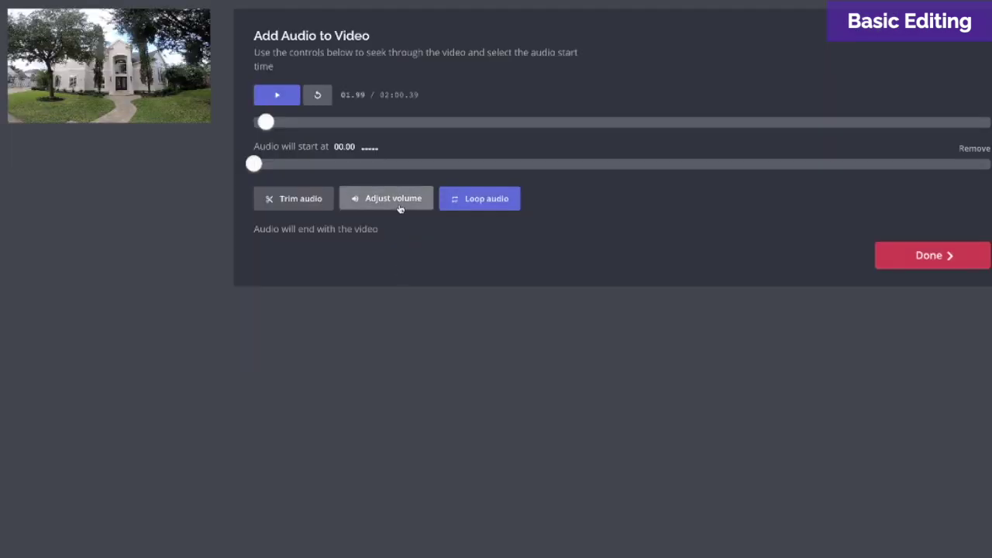
left_click(393, 199)
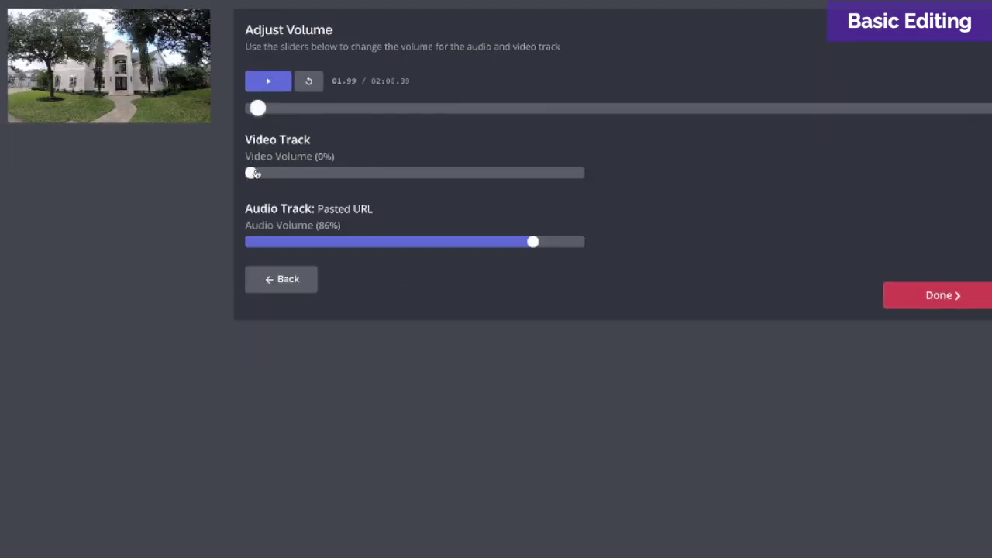
left_click_drag(250, 174, 157, 138)
left_click_drag(252, 177, 85, 164)
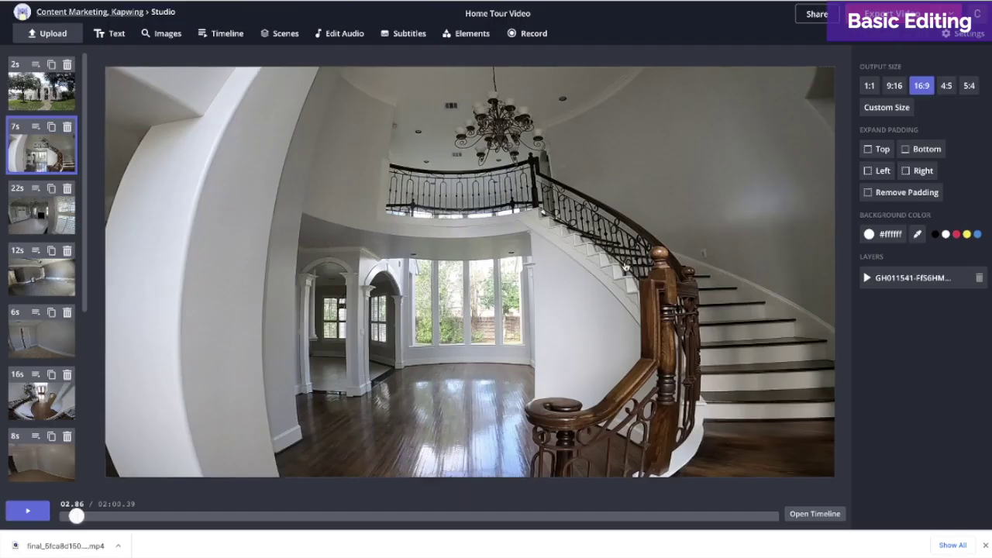
Step: Select the staircase video layer and look at its Animate options
left_click(439, 122)
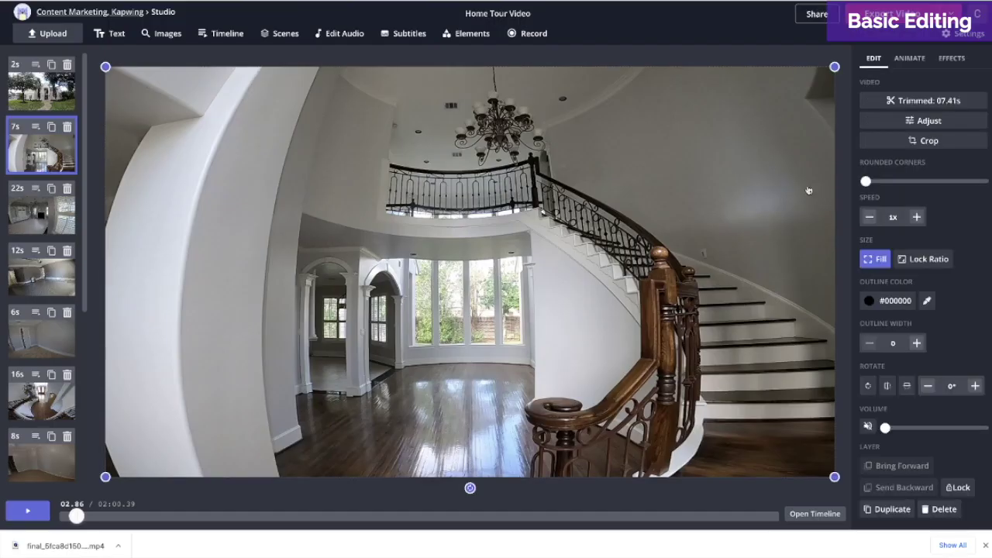
left_click(912, 60)
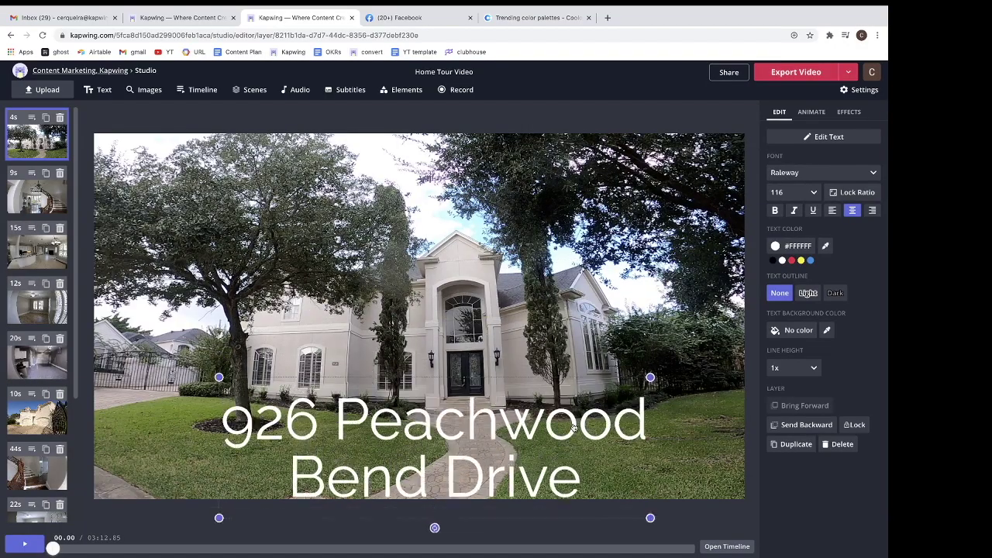
left_click_drag(573, 427, 472, 393)
left_click(798, 330)
left_click(420, 312)
left_click(798, 330)
left_click(420, 343)
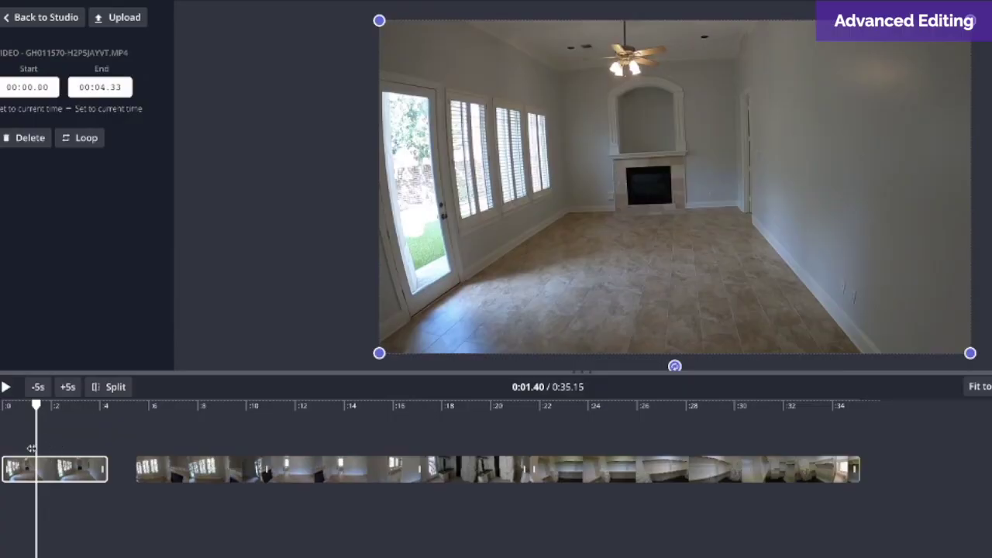
Step: Play the first living-room clip to 0:04.08, return to 0, and slide the second clip against it
left_click(5, 405)
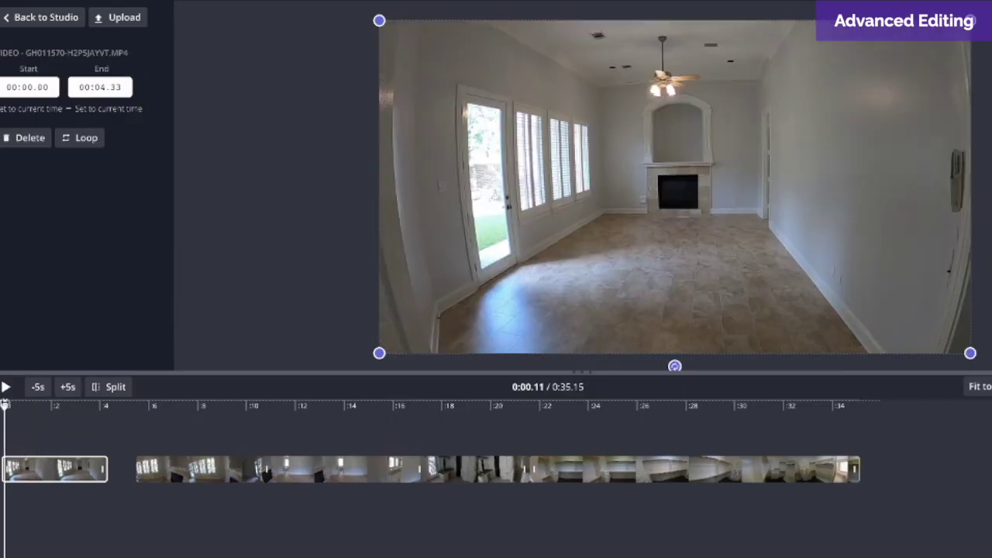
key("space")
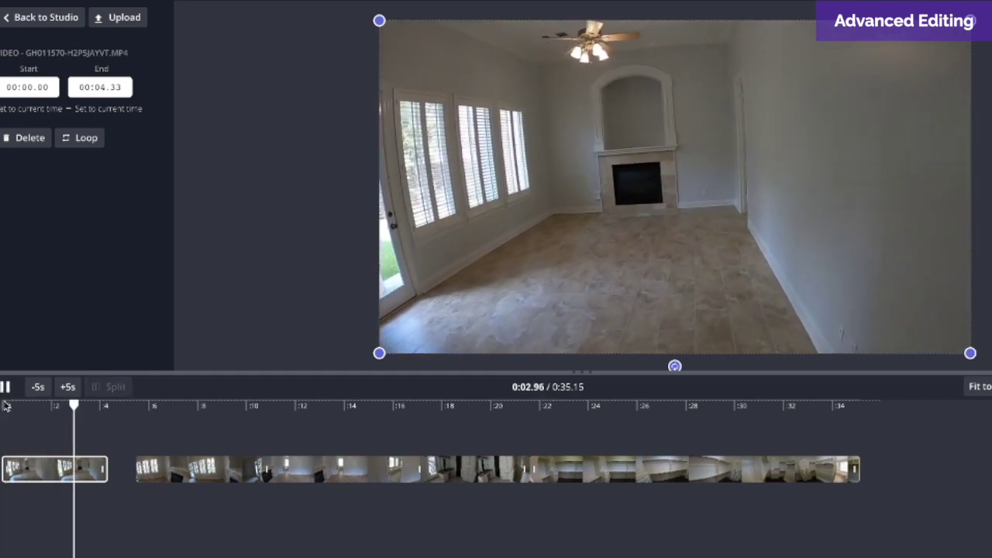
key("space")
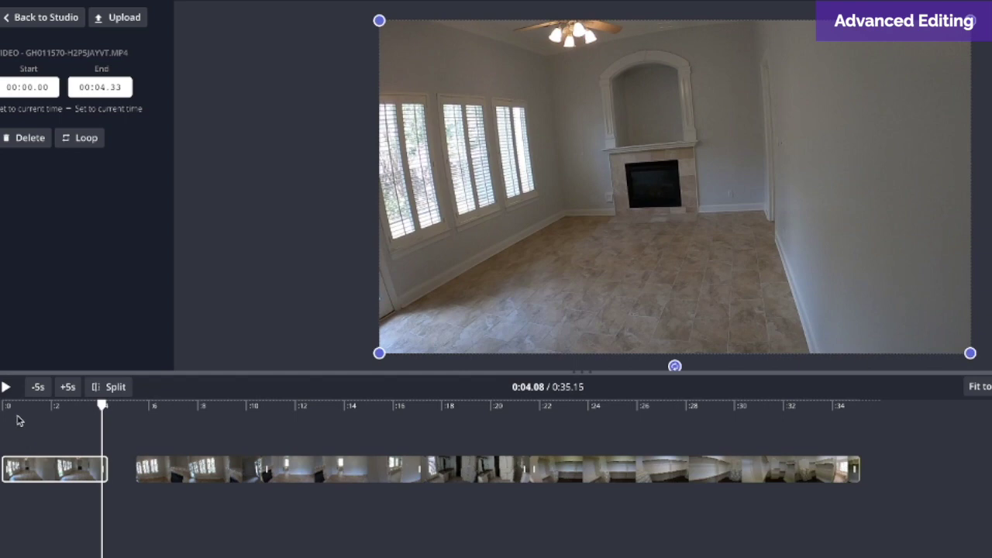
left_click(6, 411)
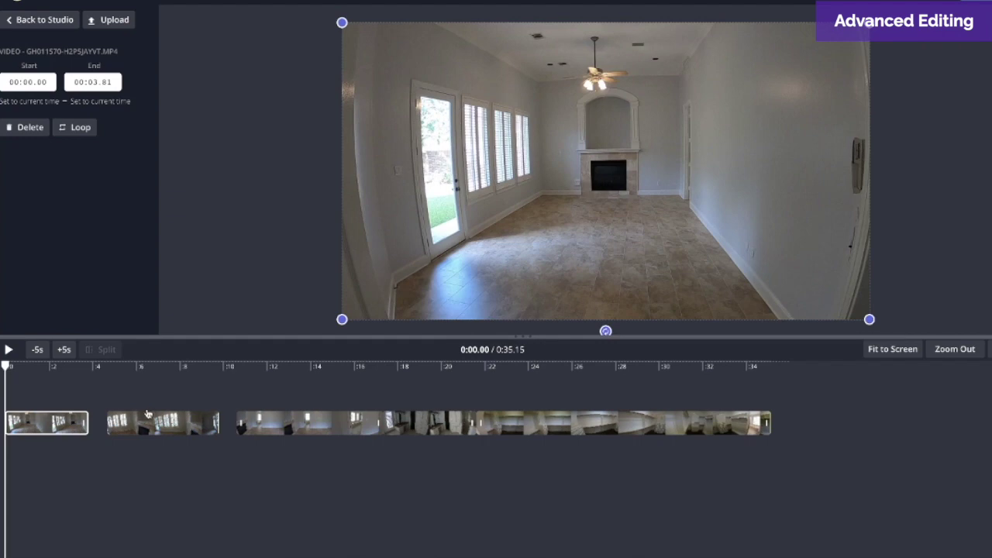
left_click_drag(153, 469, 132, 469)
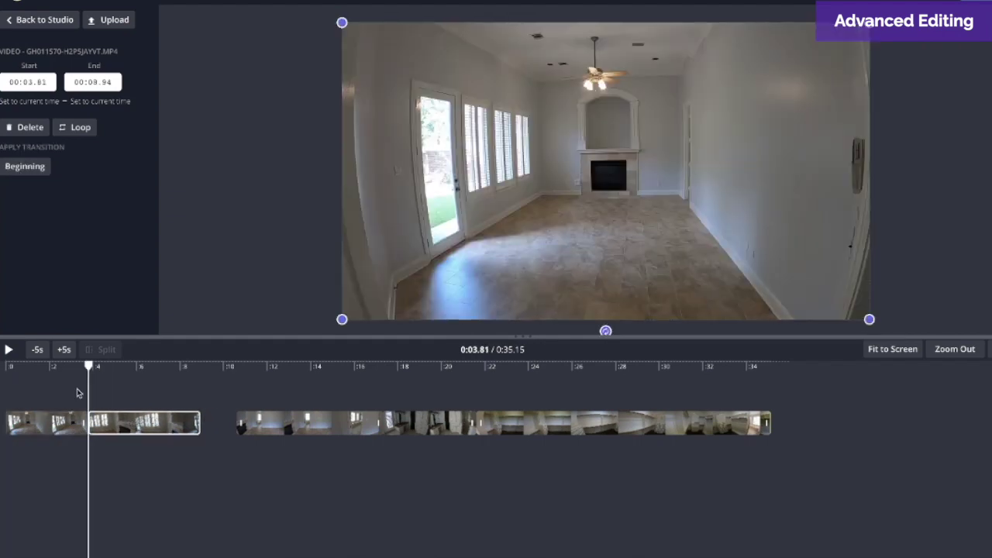
Step: Play back the rearranged room clips, pausing at 0:09.61, then set the playhead to 0:08.44
left_click(106, 390)
key("space")
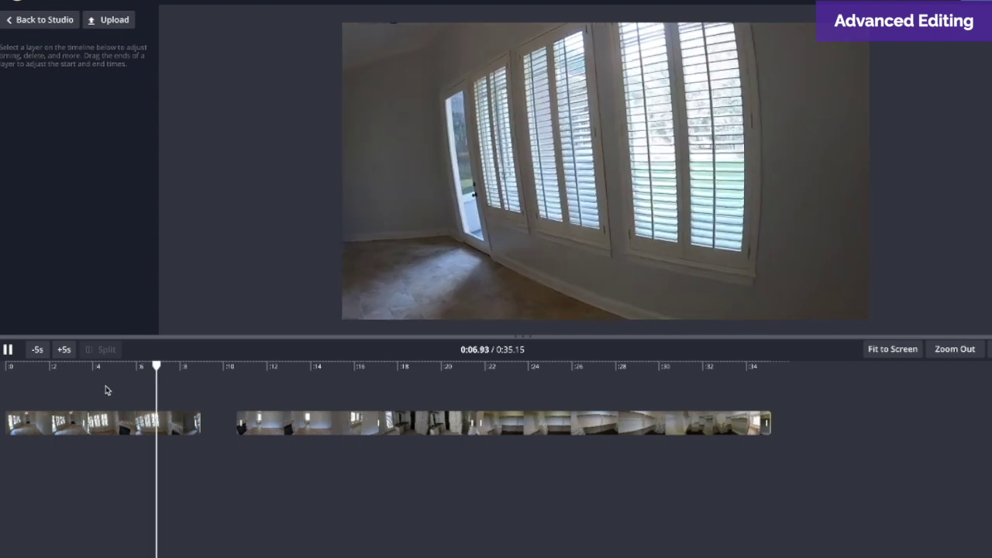
key("space")
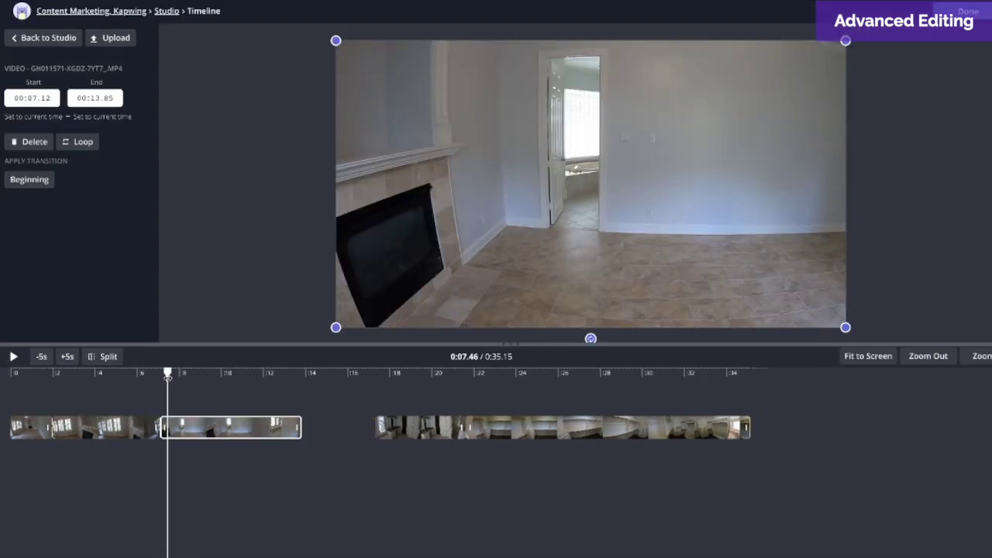
key("space")
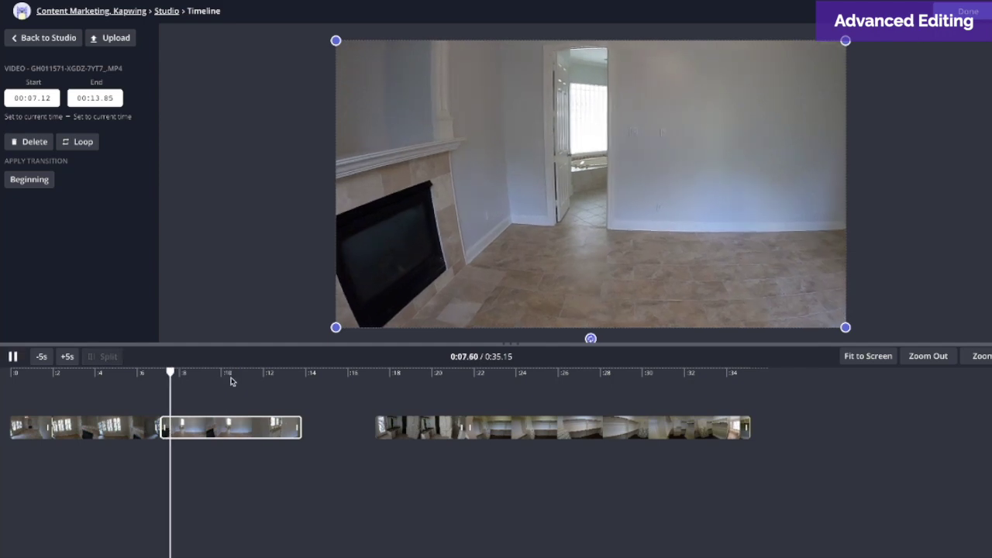
key("space")
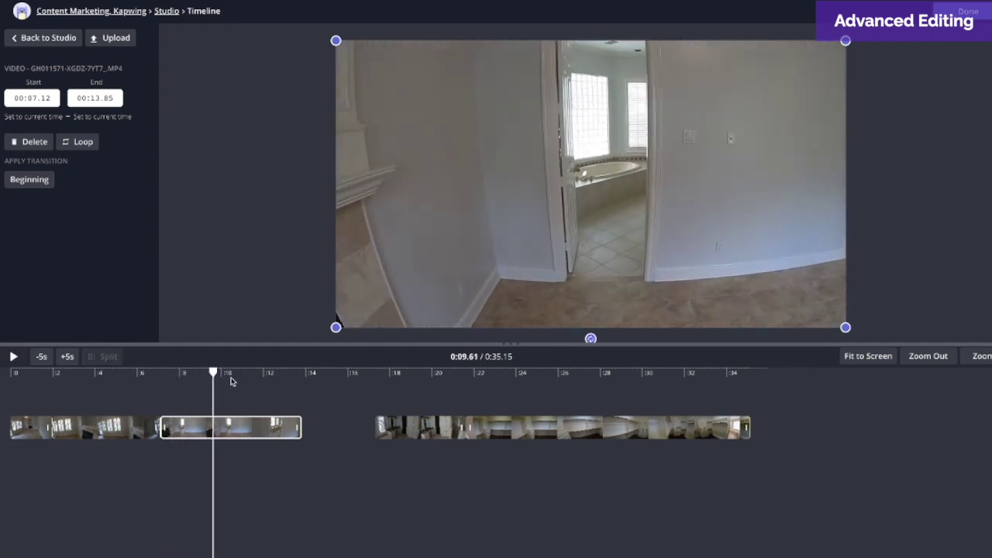
left_click(188, 373)
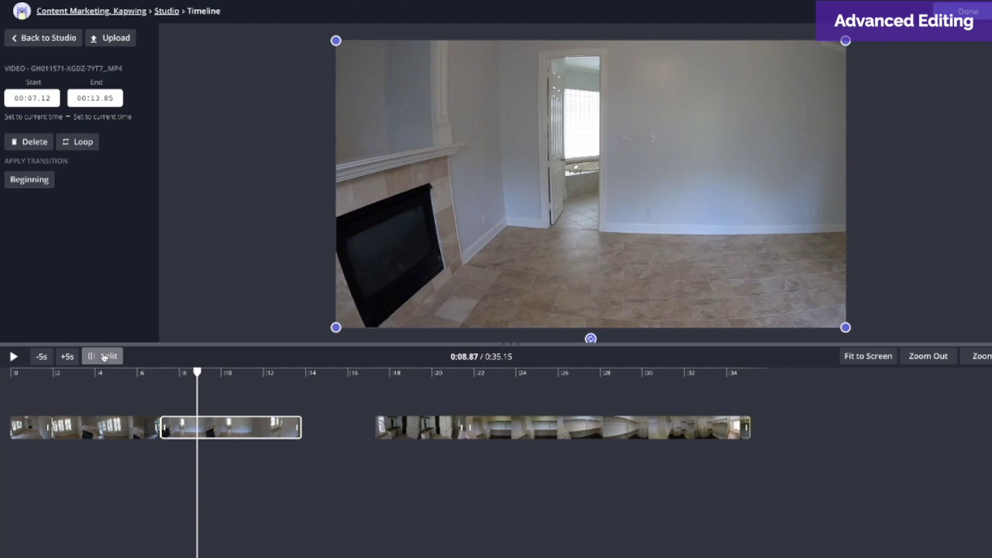
Step: Split at 0:08.87, delete the 7.12–8.87 piece, and play up to 0:09.20
left_click(106, 357)
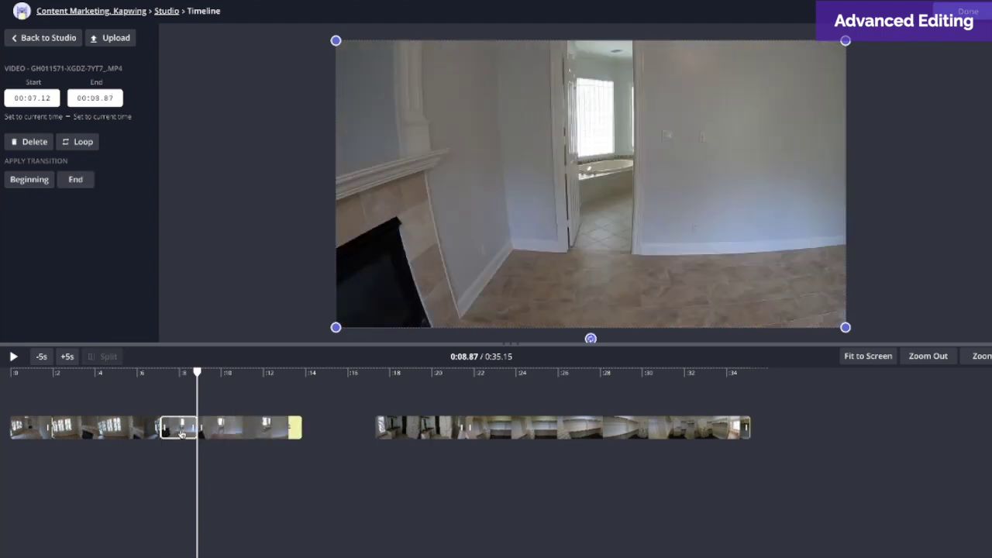
key("Delete")
left_click(214, 432)
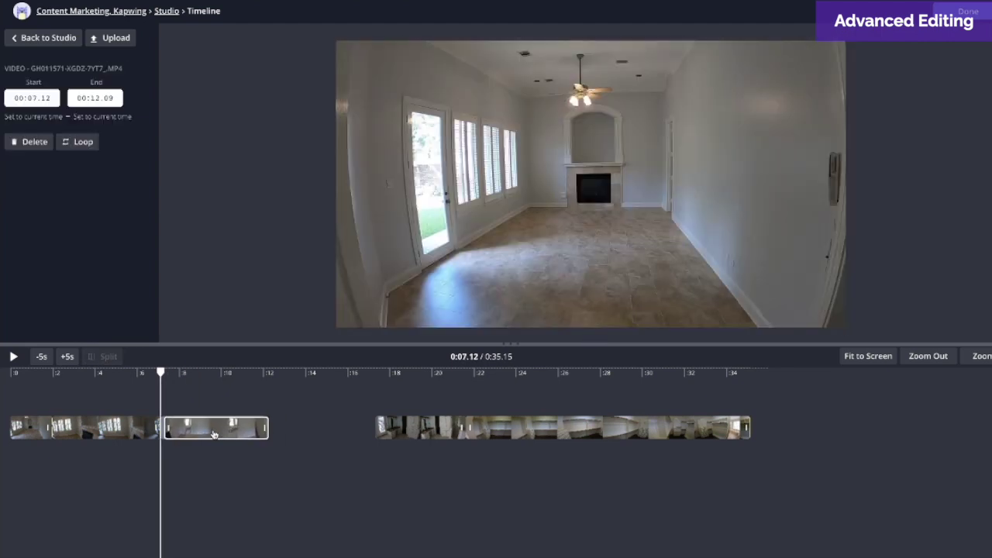
key("space")
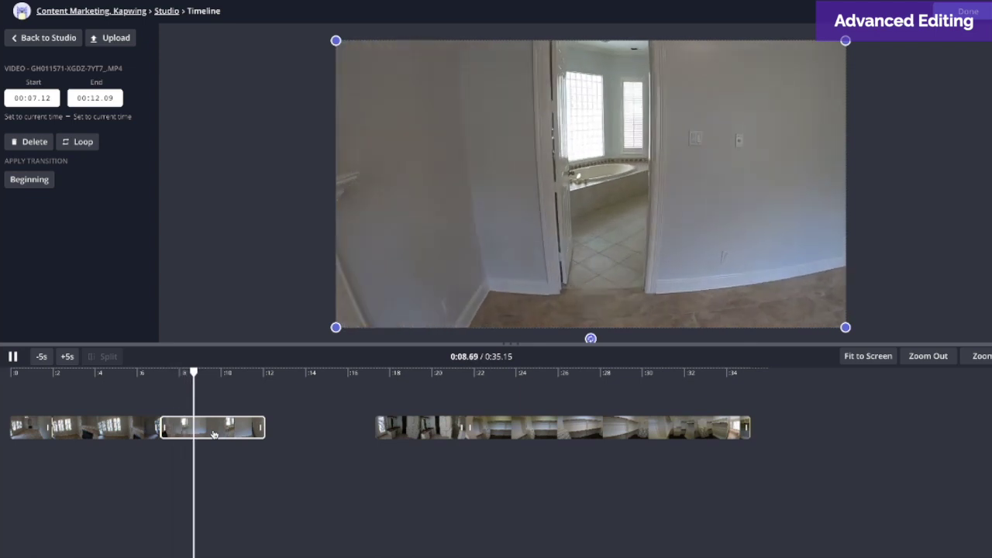
key("space")
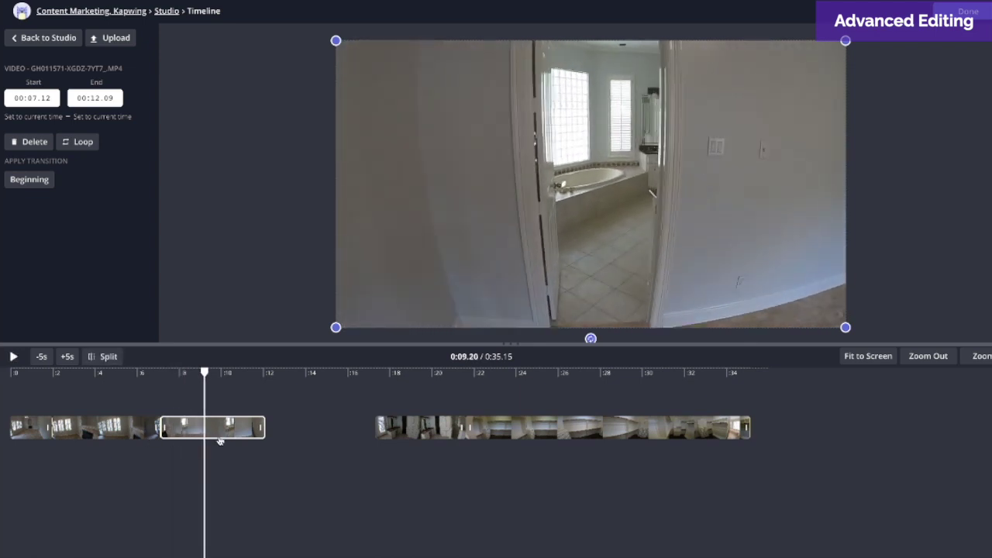
Step: Split the clip at 0:09.20, close the gap, and play the bathroom sequence
left_click(90, 356)
mouse_move(232, 428)
left_mouse_down()
mouse_move(349, 437)
mouse_move(249, 433)
left_mouse_up()
left_click(159, 392)
key("space")
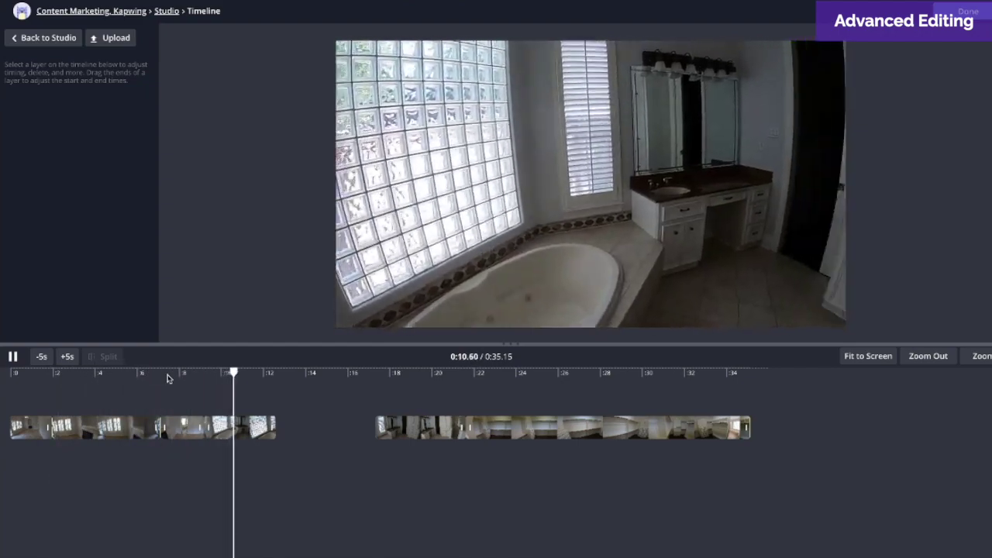
left_click(324, 427)
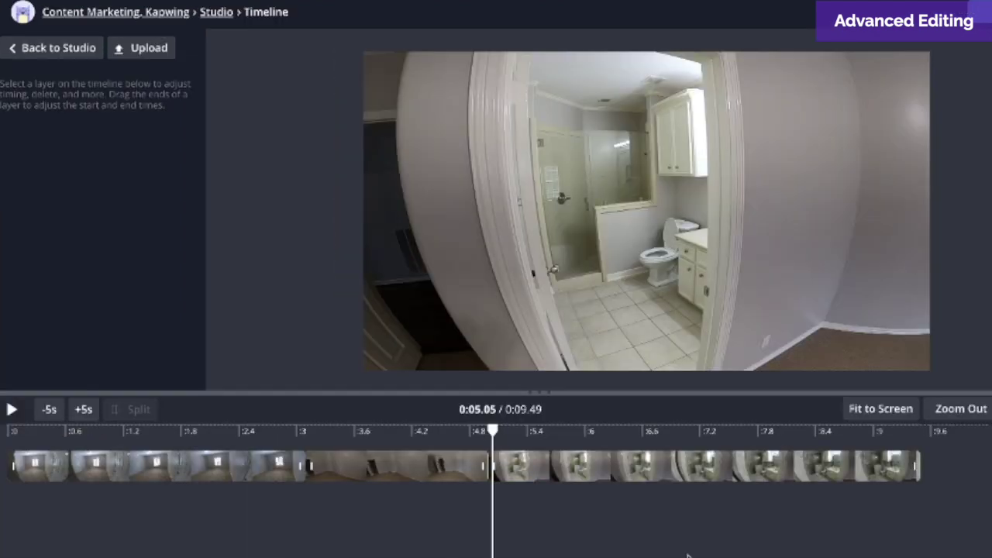
key("space")
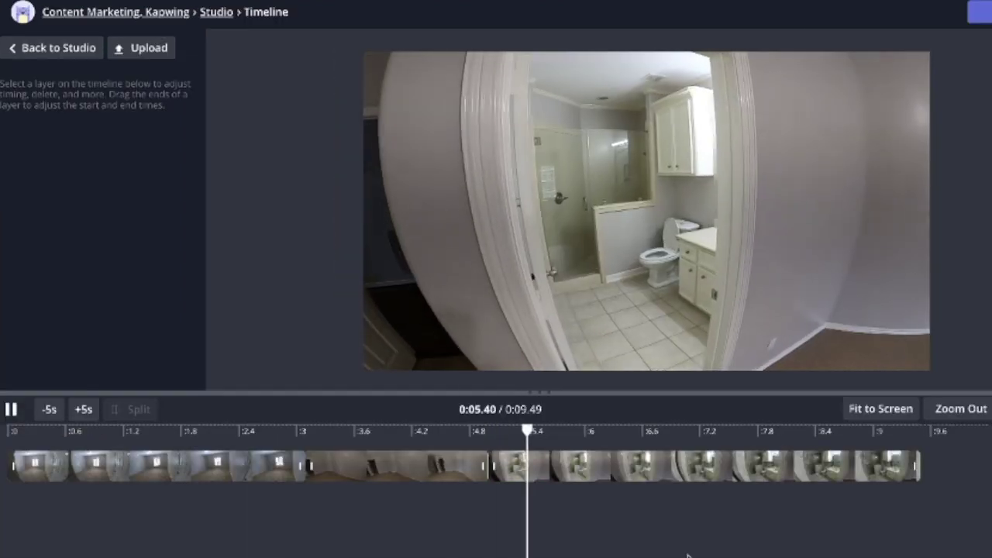
Step: Trim the third bathroom clip's end so the sequence ends at 0:08.65, then replay it
key("space")
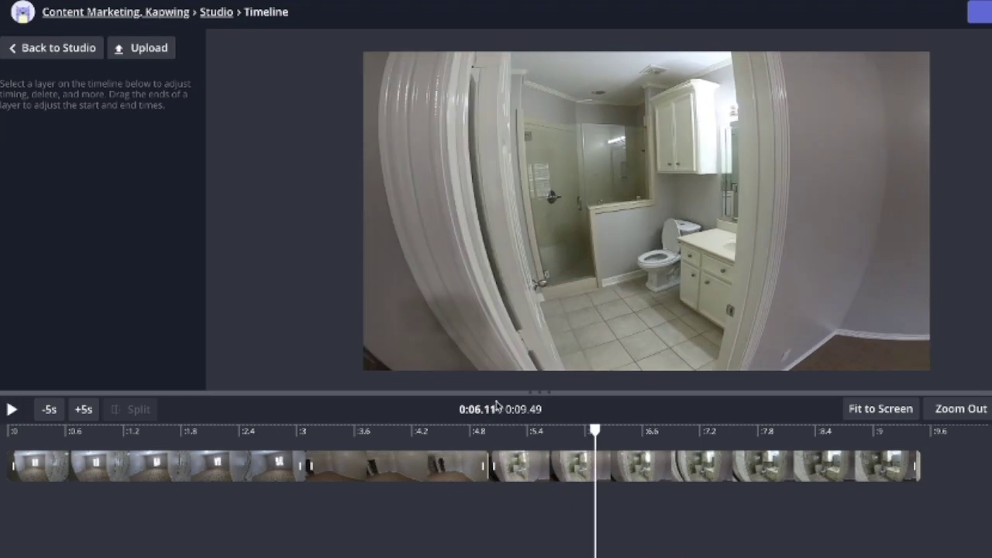
left_click(498, 474)
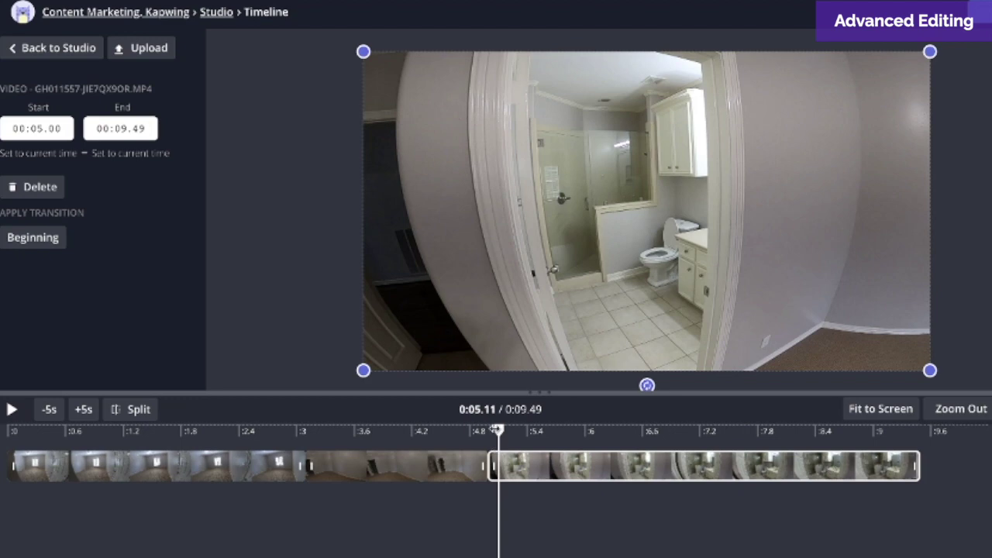
key("space")
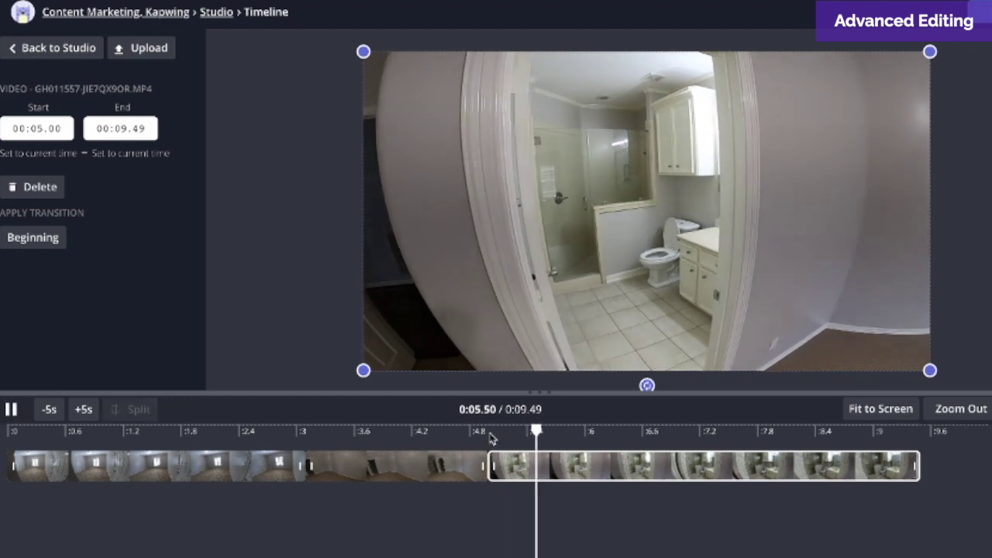
key("space")
key("space")
key("space")
left_click_drag(493, 470, 571, 470)
key("space")
left_click(482, 431)
key("space")
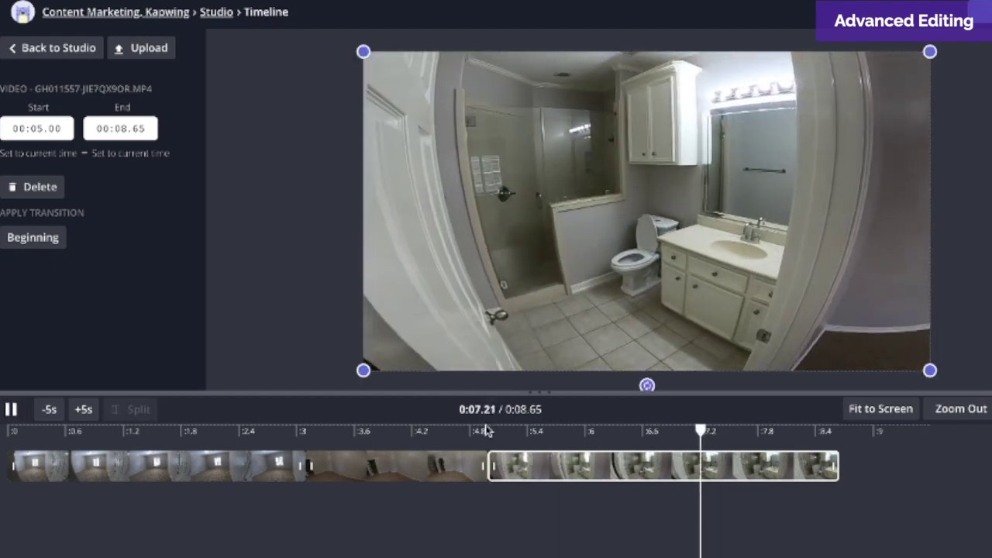
key("space")
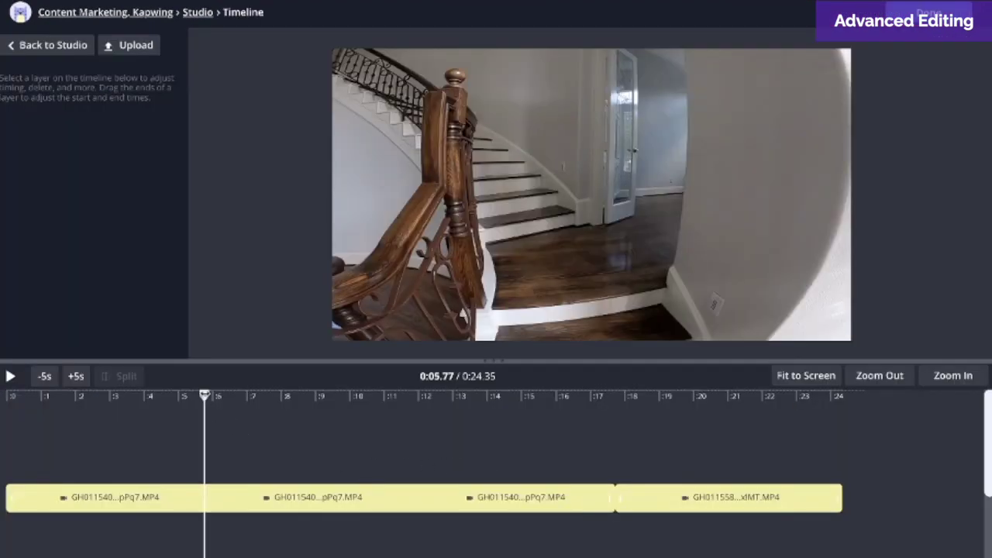
Step: Move the staircase piece starting at 11.24 earlier to begin at 8.58
left_click(301, 496)
left_click(393, 397)
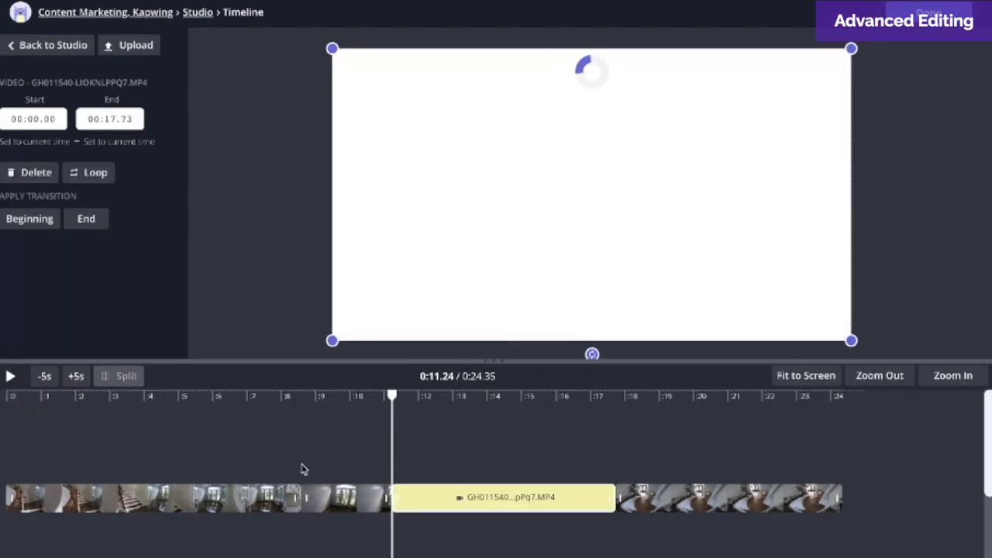
left_click_drag(485, 500, 393, 499)
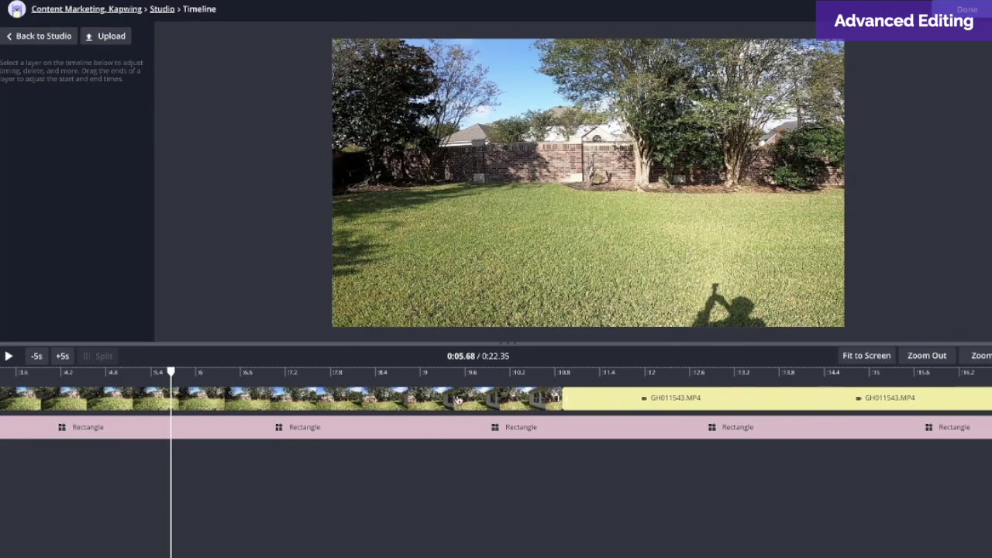
left_click(458, 399)
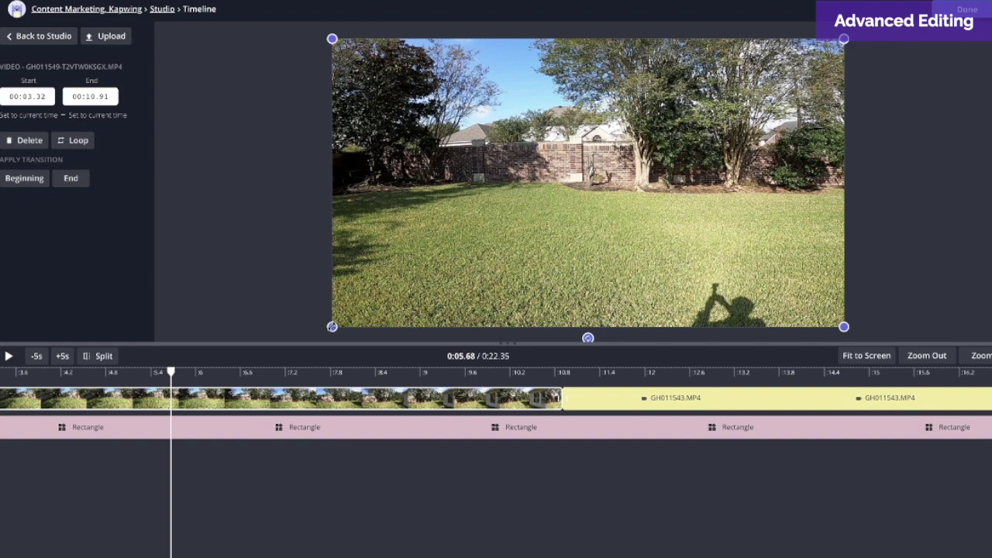